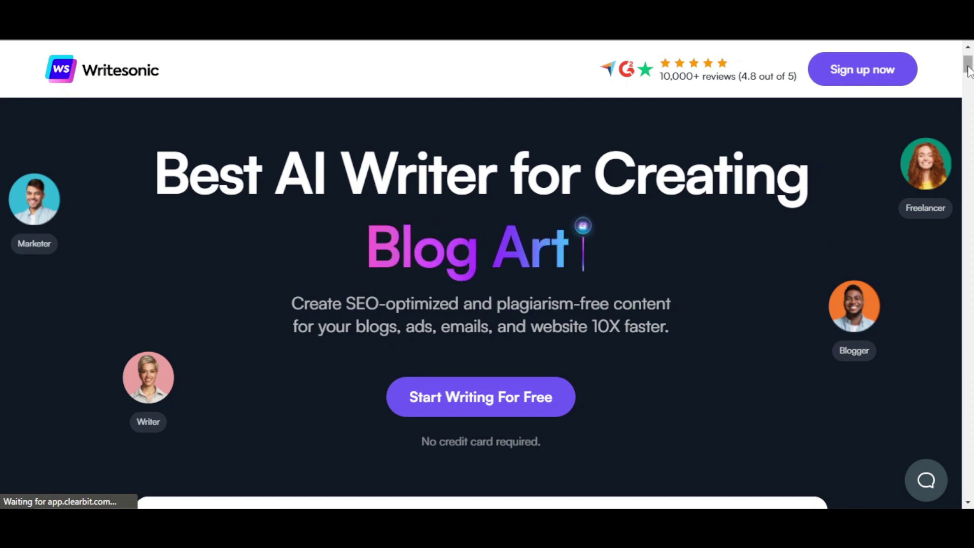
# Scroll up and down through the Writesonic marketing homepage
pyautogui.scroll(-8, 970, 80)
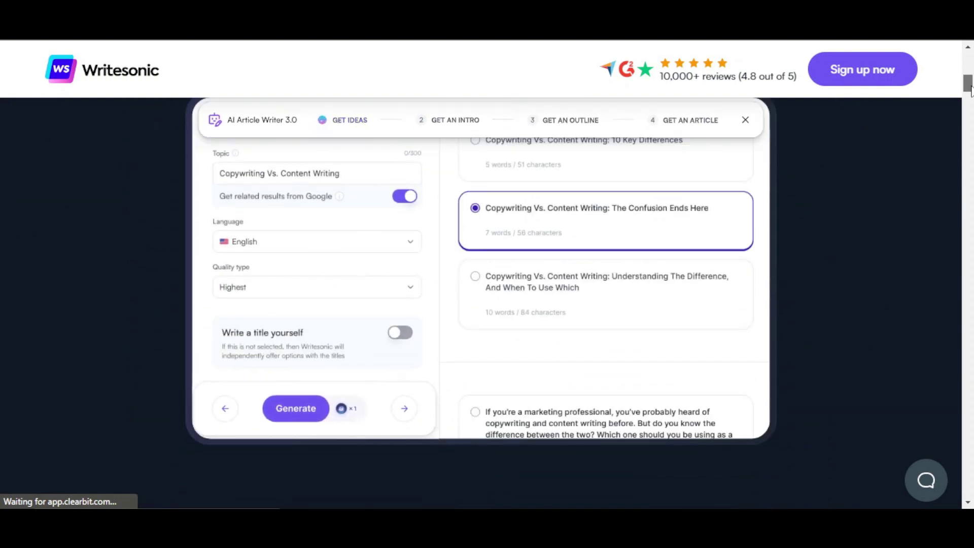
pyautogui.scroll(-3, 969, 84)
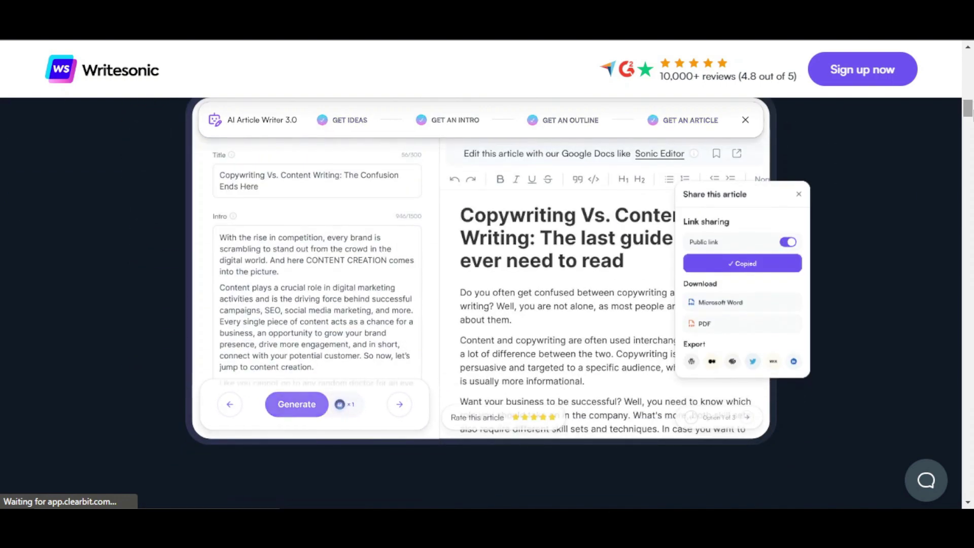
pyautogui.scroll(-3, 481, 269)
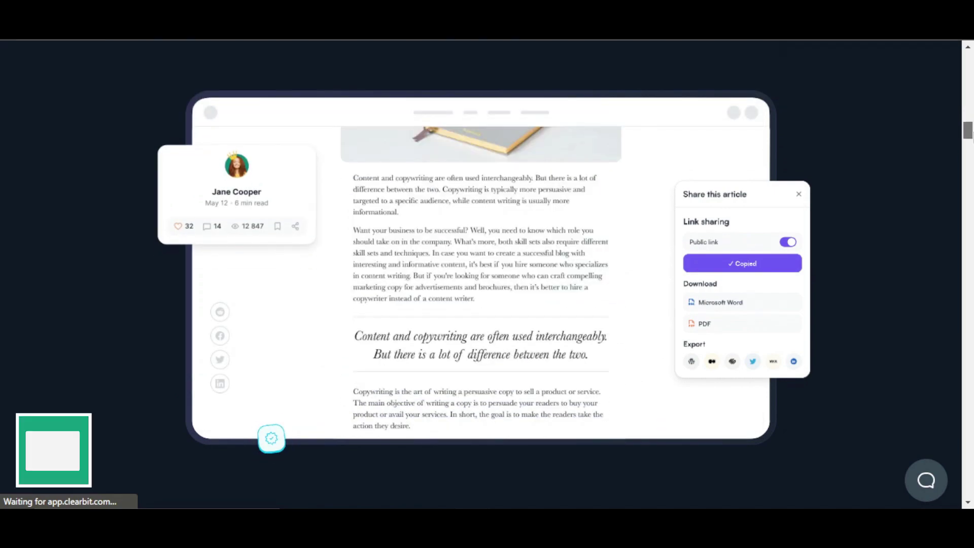
pyautogui.scroll(5, 481, 274)
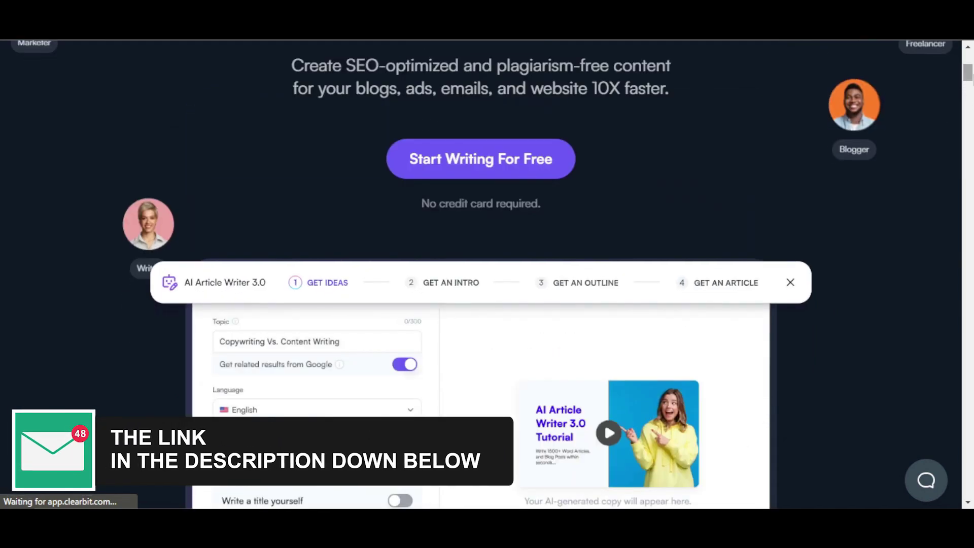
pyautogui.scroll(4, 480, 274)
pyautogui.scroll(-5, 481, 274)
pyautogui.scroll(-3, 480, 274)
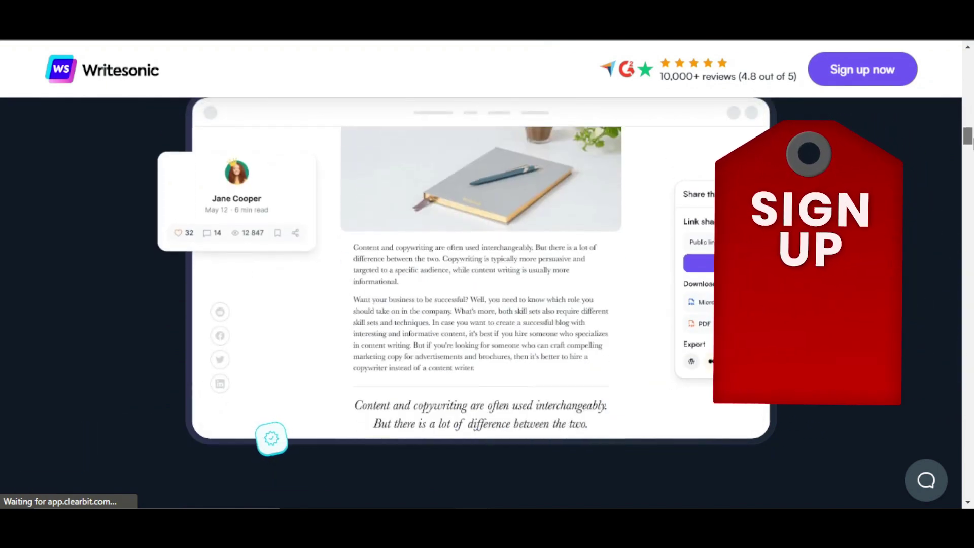
pyautogui.scroll(-5, 480, 275)
pyautogui.scroll(-2, 480, 274)
pyautogui.scroll(-6, 481, 274)
pyautogui.scroll(-4, 480, 274)
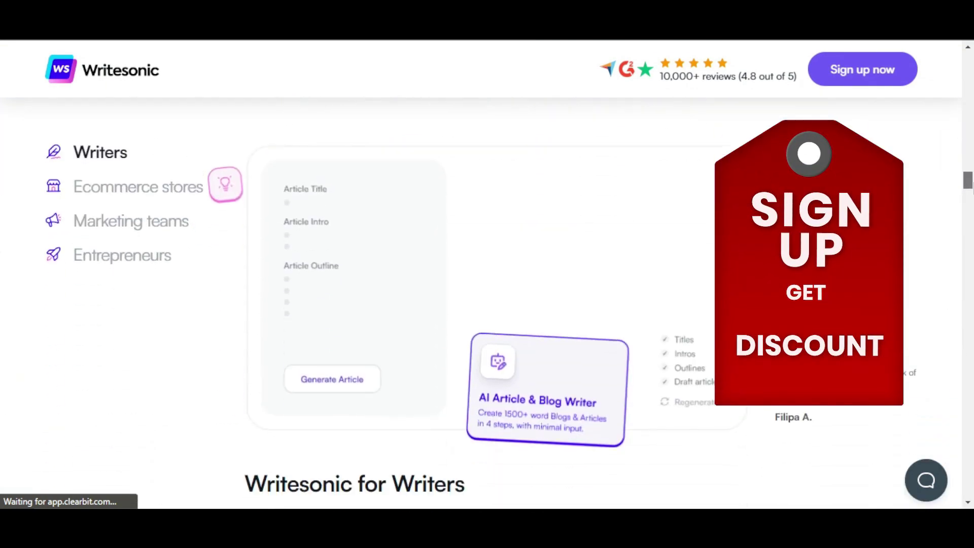
pyautogui.scroll(1, 481, 274)
pyautogui.scroll(3, 481, 274)
pyautogui.scroll(4, 481, 274)
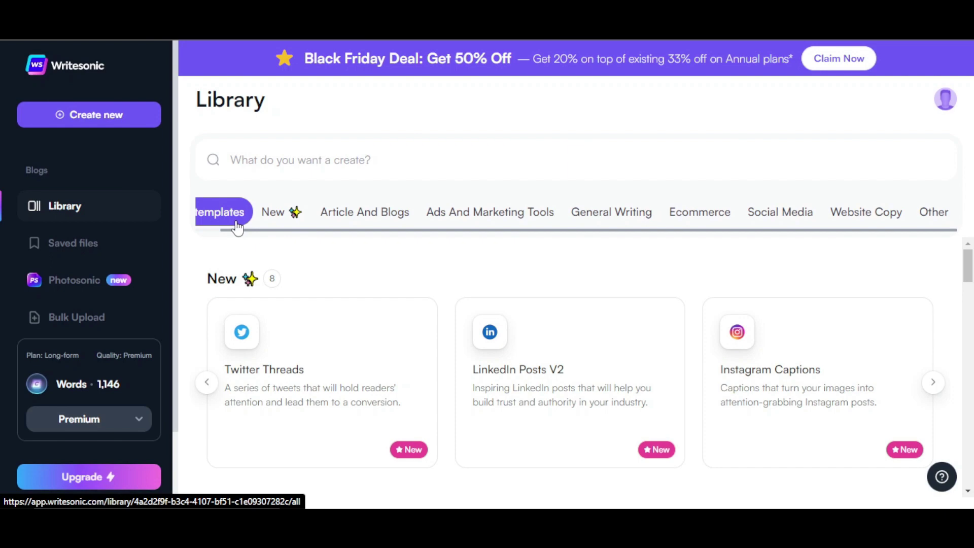
# Show the Article And Blogs templates and open the Instant Article Writer
pyautogui.click(351, 216)
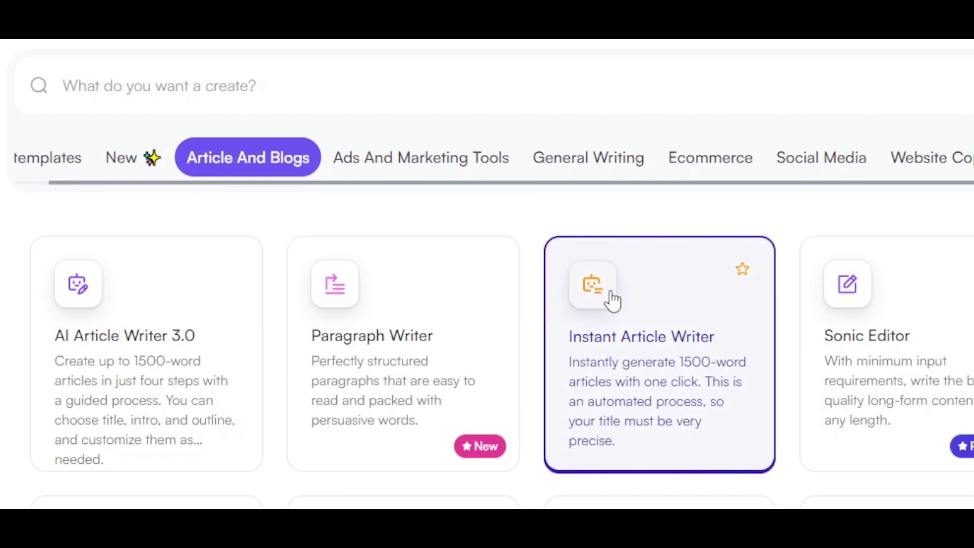
pyautogui.click(637, 390)
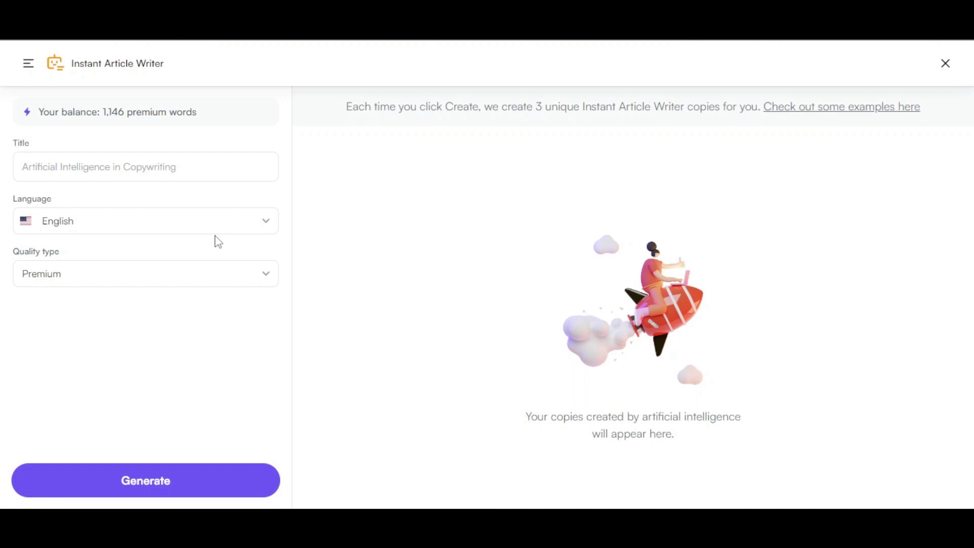
# Keep English and Premium quality, and enter the title 'how to lose weight in 10 steps'
pyautogui.click(258, 225)
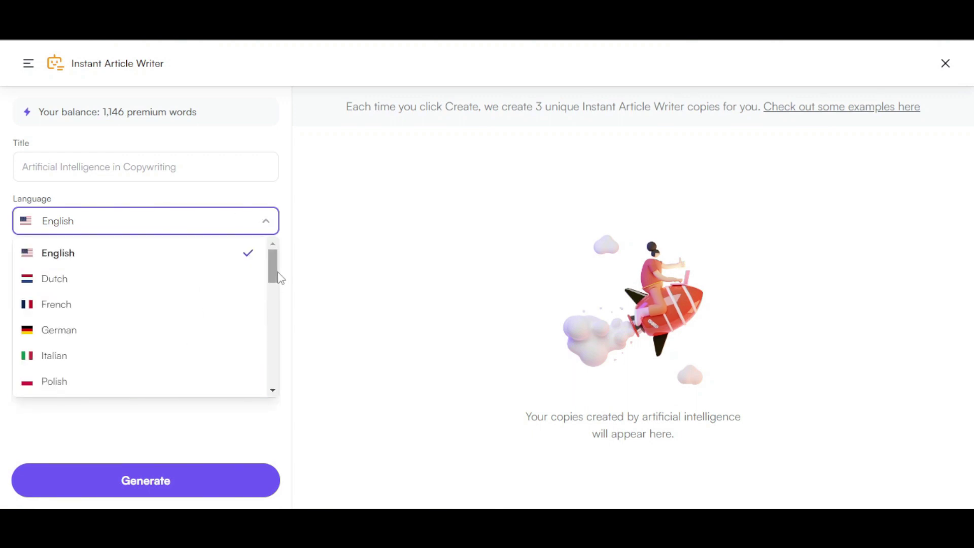
pyautogui.moveTo(274, 270); pyautogui.dragTo(281, 352)
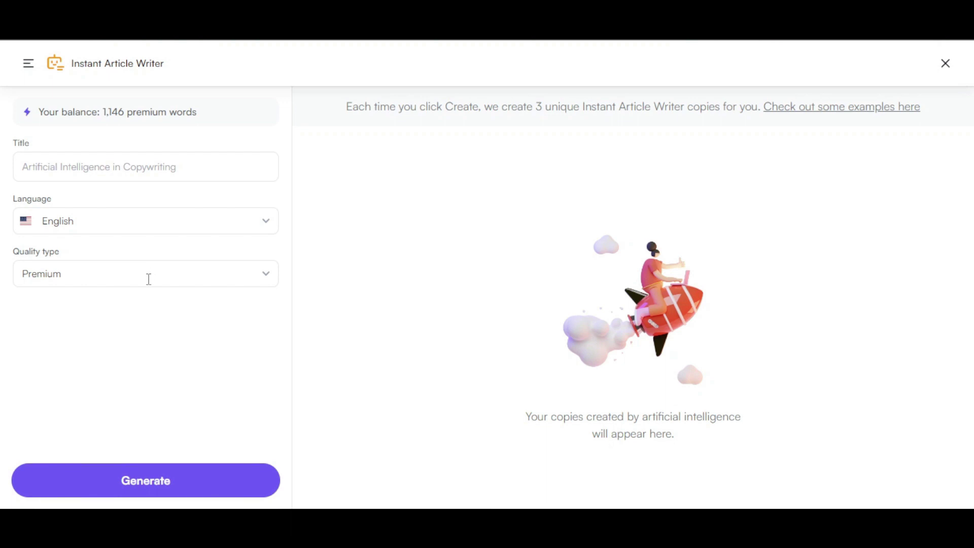
pyautogui.click(148, 279)
pyautogui.click(266, 280)
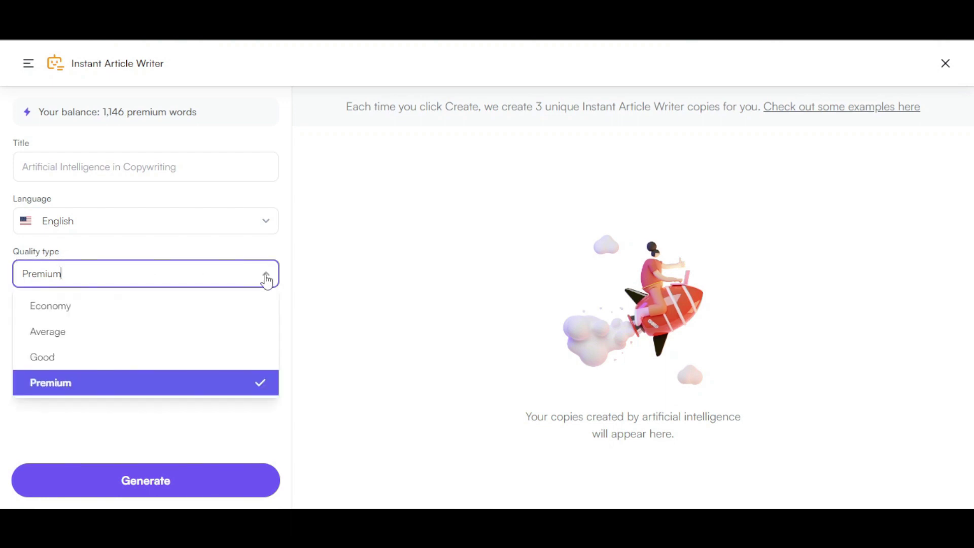
pyautogui.click(157, 376)
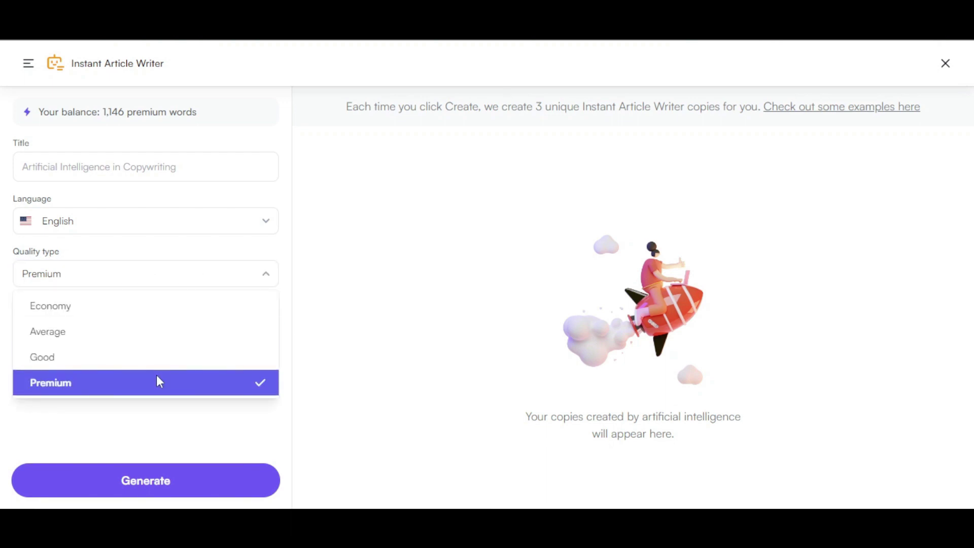
pyautogui.click(85, 166)
pyautogui.write('how to lose weight in 10 steps')
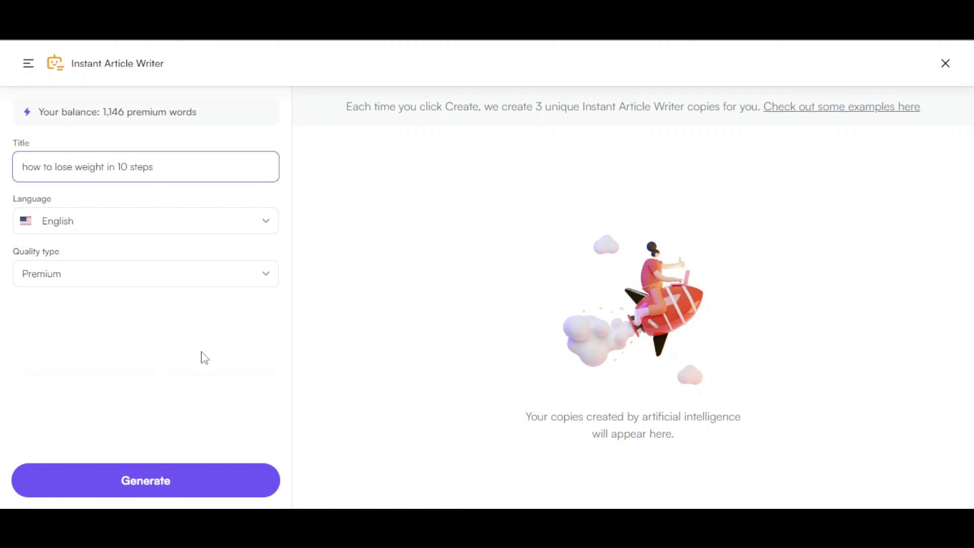
# Generate the full article from the weight-loss title
pyautogui.click(182, 479)
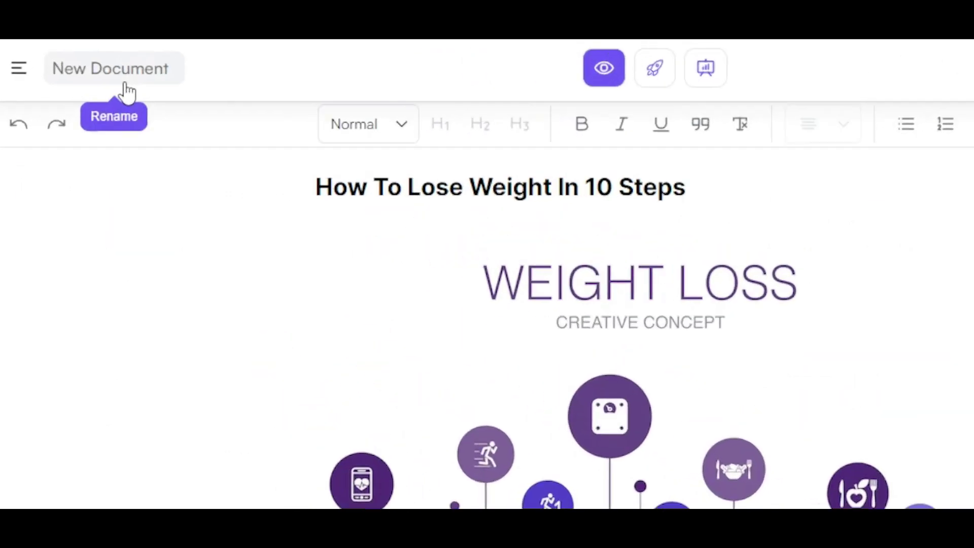
# Name the document 'How to lose weight in 10 steps' and scroll the article to Step 8
pyautogui.click(151, 83)
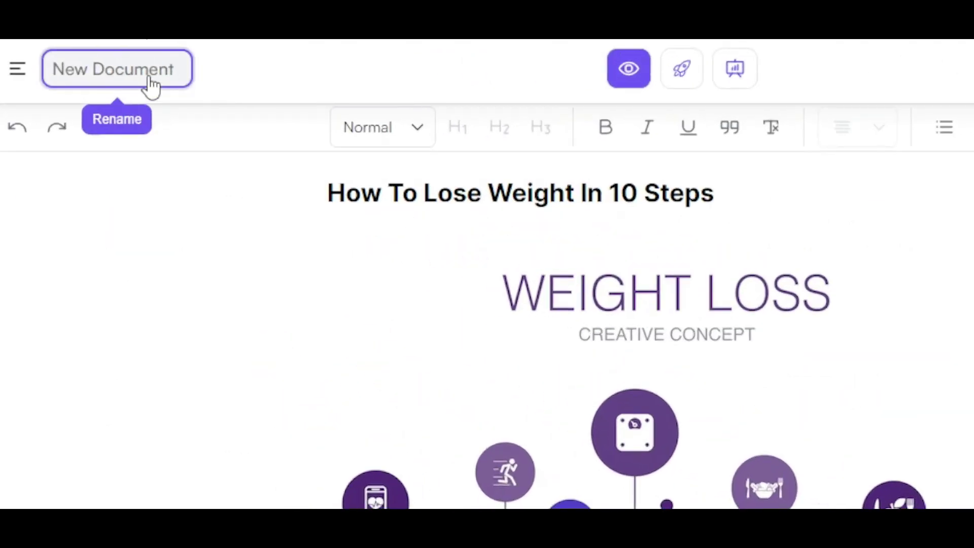
pyautogui.write('How to lose weight in 10 steps')
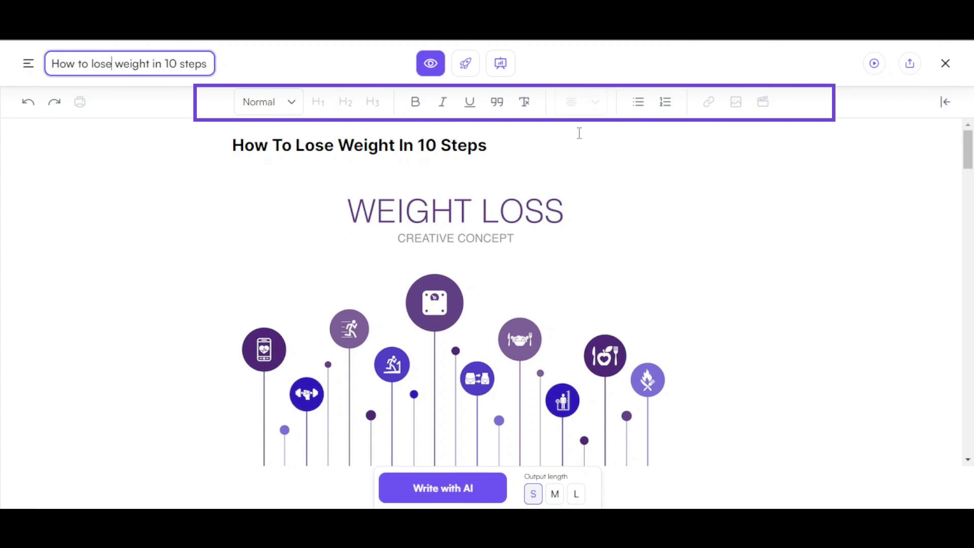
pyautogui.scroll(-15, 659, 319)
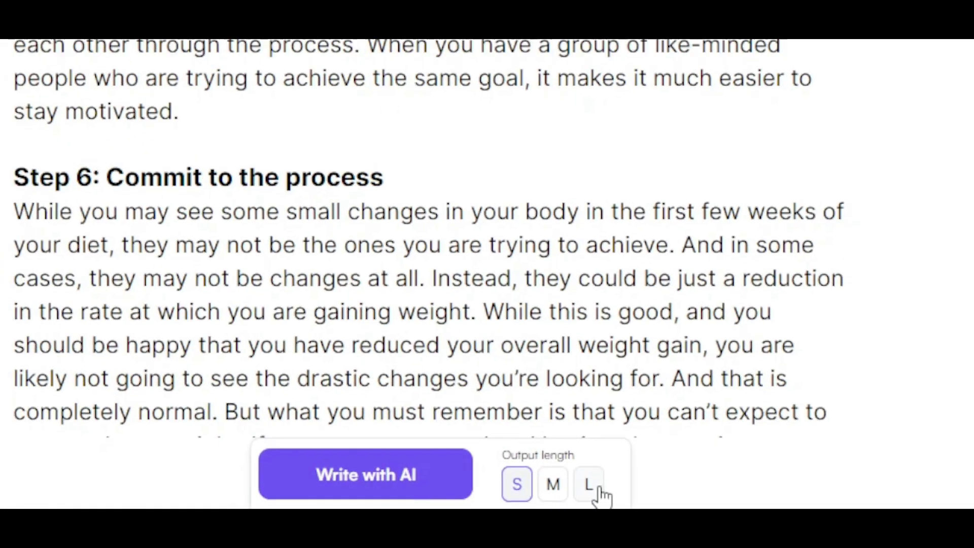
pyautogui.scroll(-5, 507, 304)
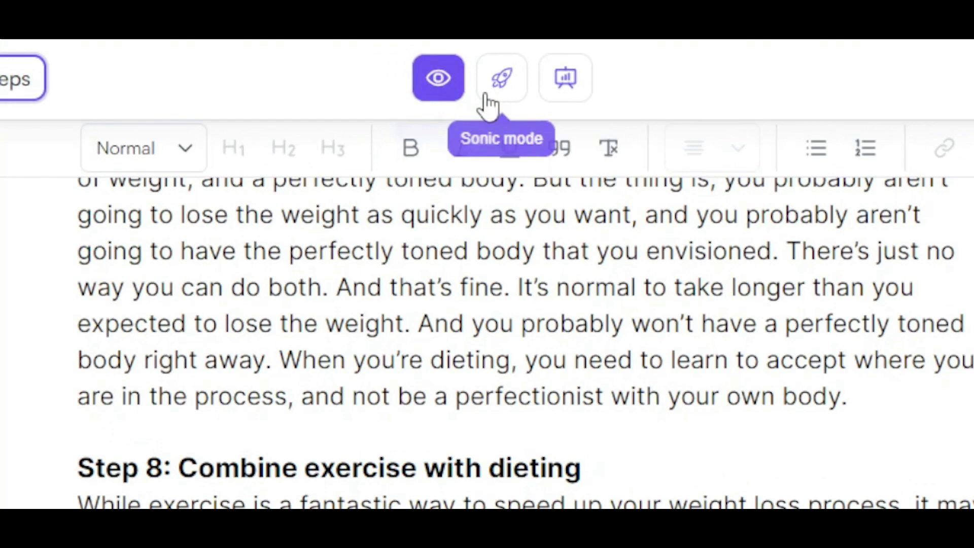
# Turn on Sonic mode and browse the template sidebar down to Website Copy templates
pyautogui.click(491, 96)
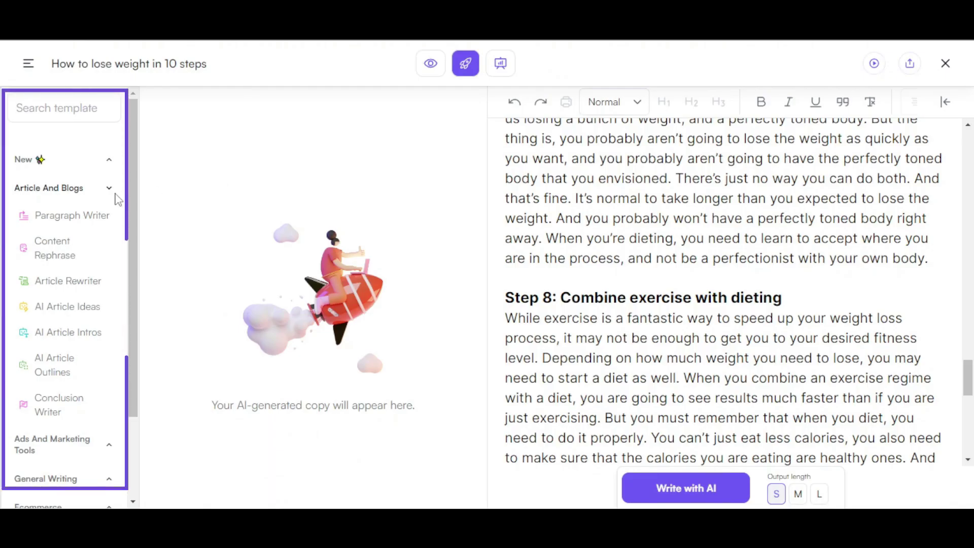
pyautogui.moveTo(137, 170)
pyautogui.mouseDown()
pyautogui.moveTo(135, 279)
pyautogui.moveTo(133, 156)
pyautogui.mouseUp()
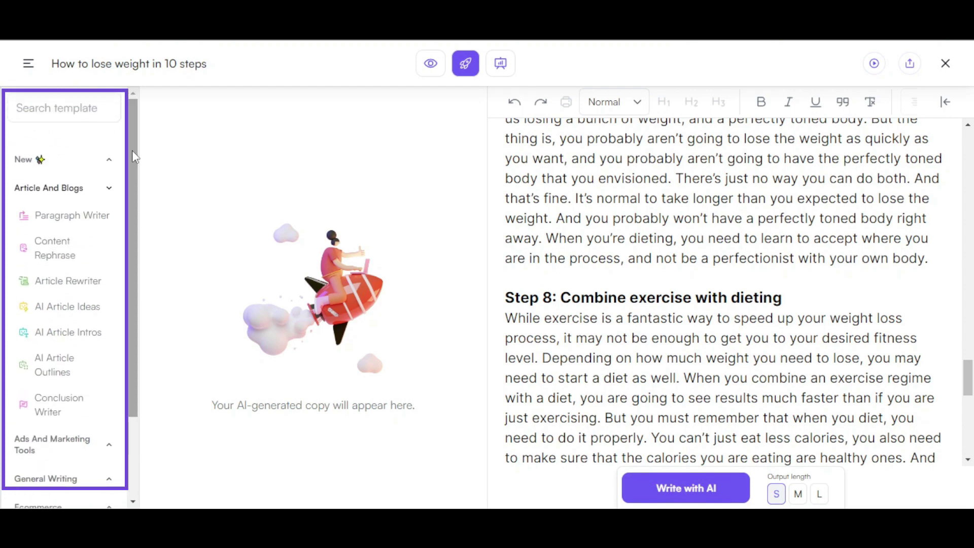
pyautogui.moveTo(133, 167)
pyautogui.mouseDown()
pyautogui.moveTo(130, 231)
pyautogui.moveTo(136, 142)
pyautogui.moveTo(134, 237)
pyautogui.mouseUp()
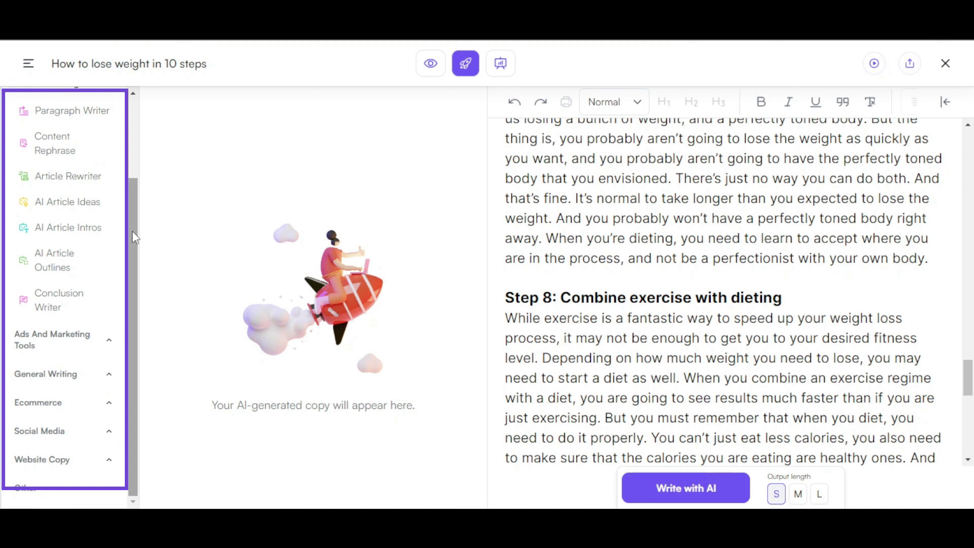
pyautogui.moveTo(133, 238); pyautogui.dragTo(135, 424)
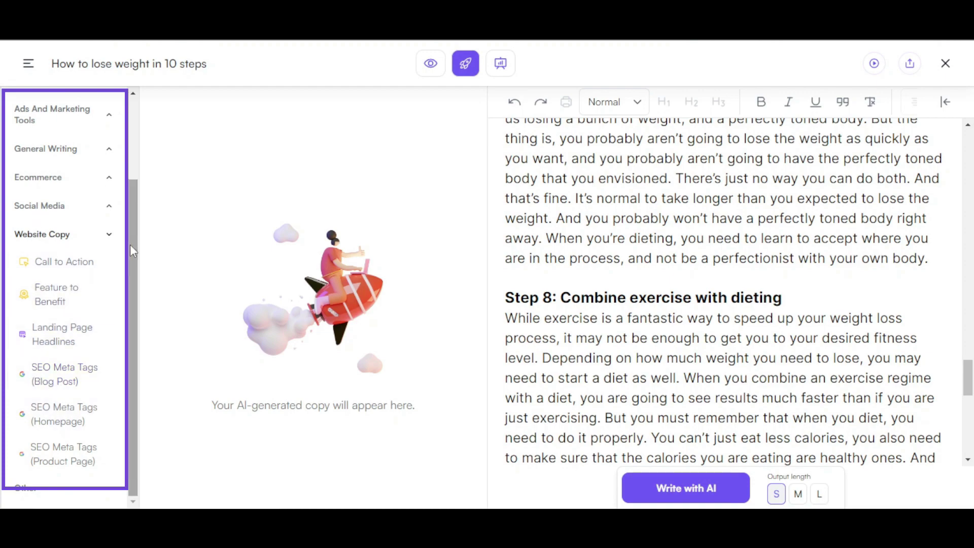
pyautogui.moveTo(130, 245); pyautogui.dragTo(130, 141)
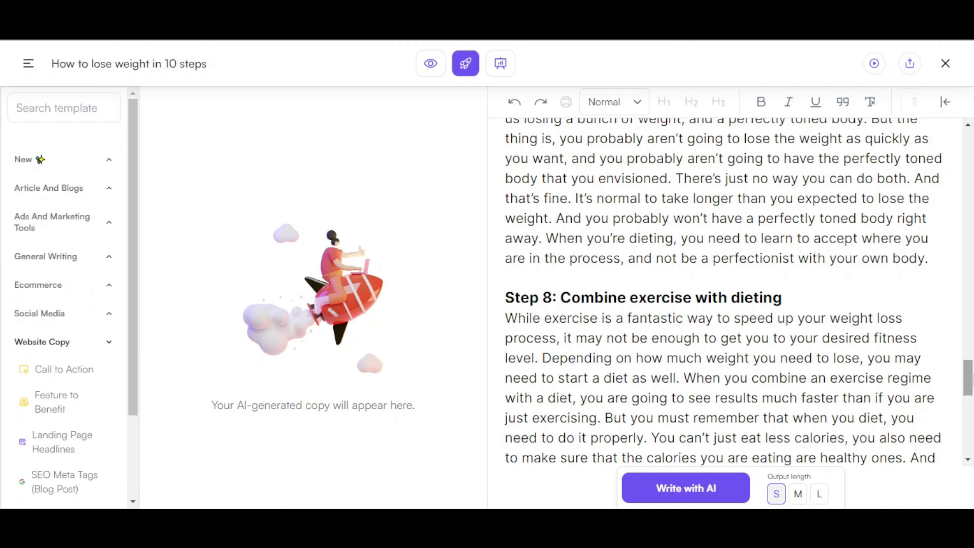
pyautogui.moveTo(968, 377)
pyautogui.mouseDown()
pyautogui.moveTo(968, 162)
pyautogui.moveTo(968, 178)
pyautogui.mouseUp()
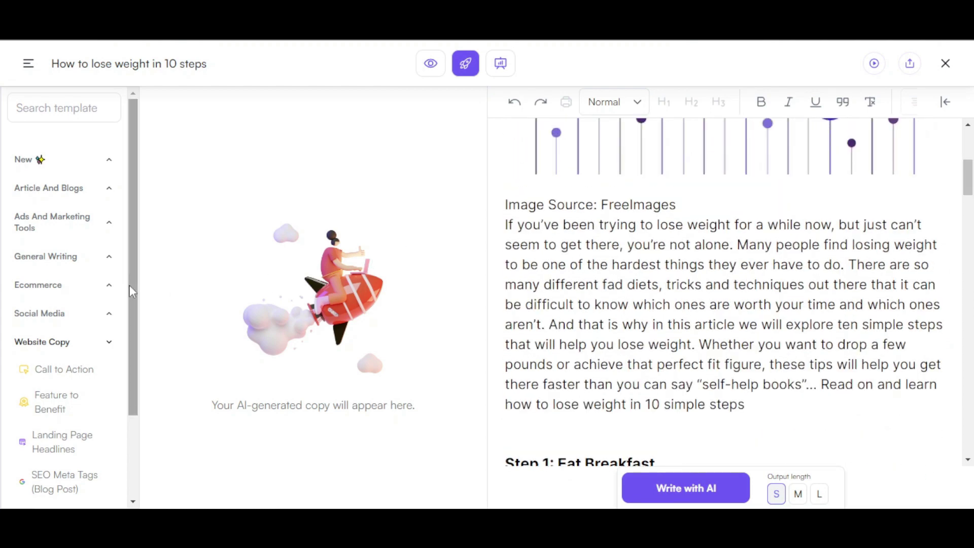
# Choose the Content Rephrase template from the Article And Blogs templates
pyautogui.click(61, 187)
pyautogui.moveTo(969, 178); pyautogui.dragTo(969, 181)
pyautogui.click(54, 248)
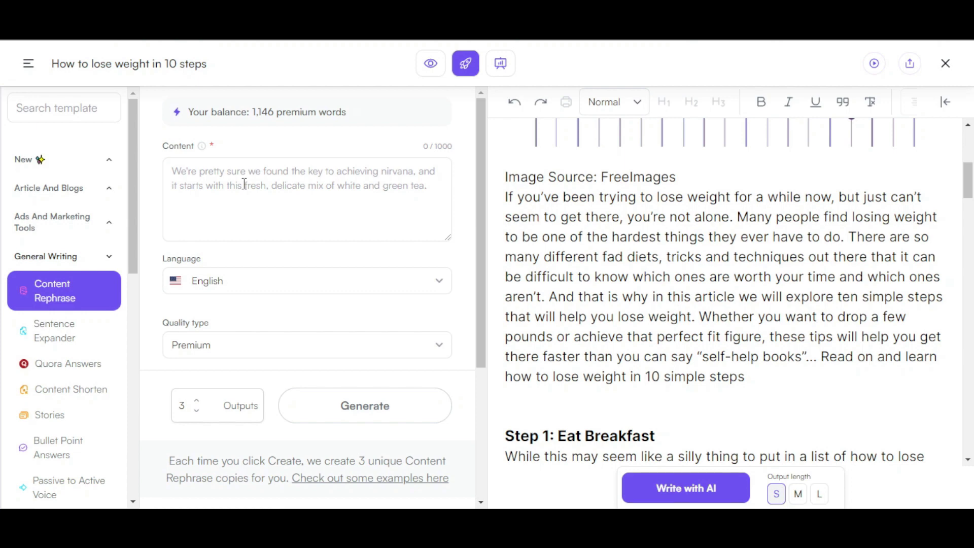
pyautogui.moveTo(968, 180); pyautogui.dragTo(968, 186)
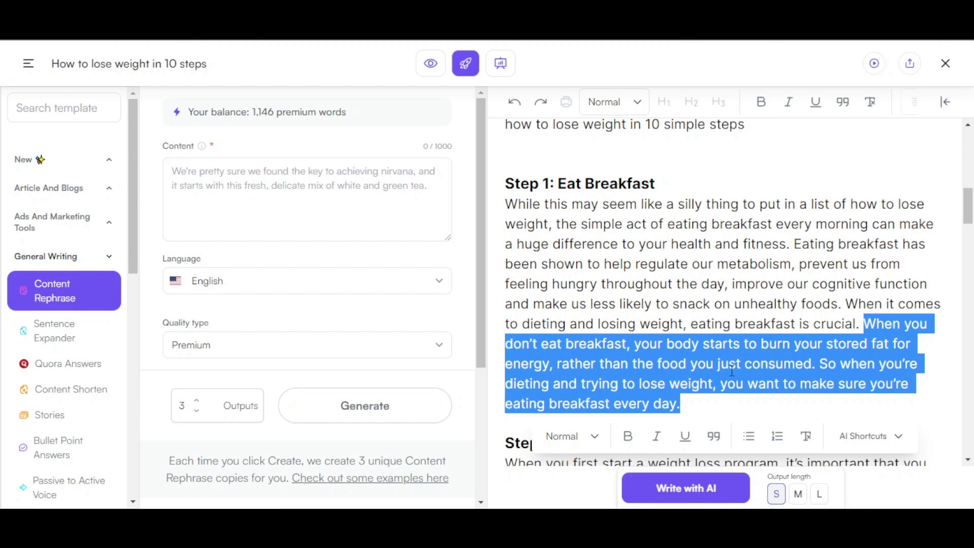
# Paste the Step 1 breakfast passage into Content and generate three rephrased versions
pyautogui.rightClick(732, 370)
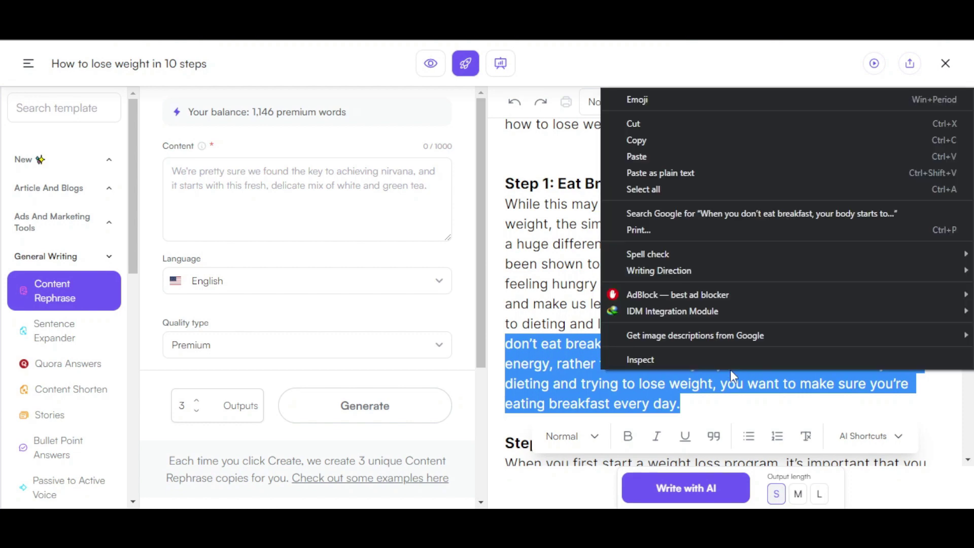
pyautogui.click(675, 135)
pyautogui.click(276, 183)
pyautogui.rightClick(276, 181)
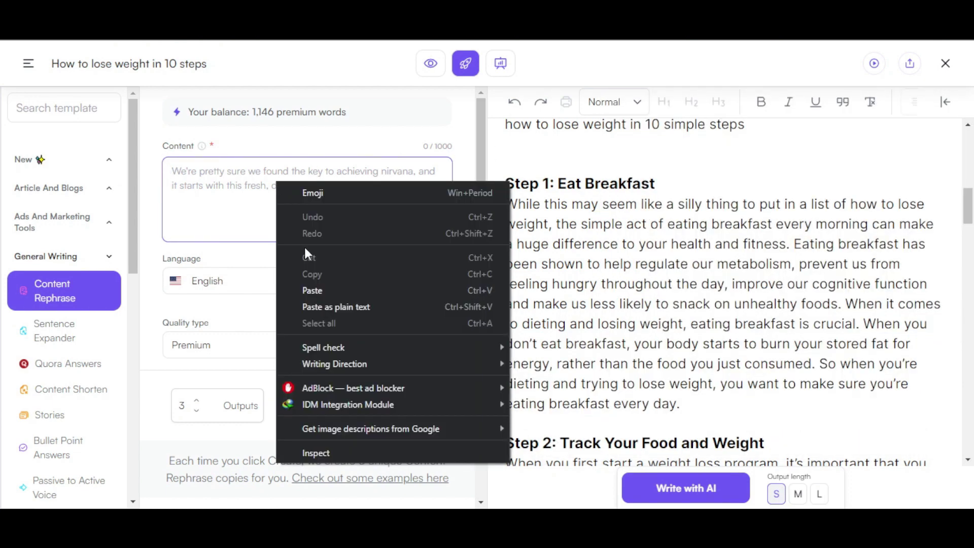
pyautogui.click(320, 288)
pyautogui.scroll(-1, 455, 218)
pyautogui.scroll(-1, 441, 287)
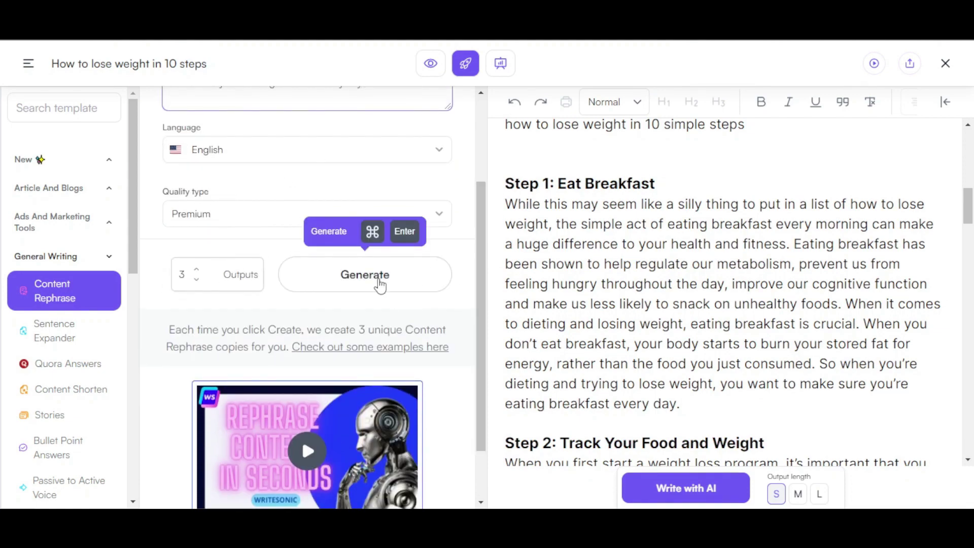
pyautogui.click(378, 281)
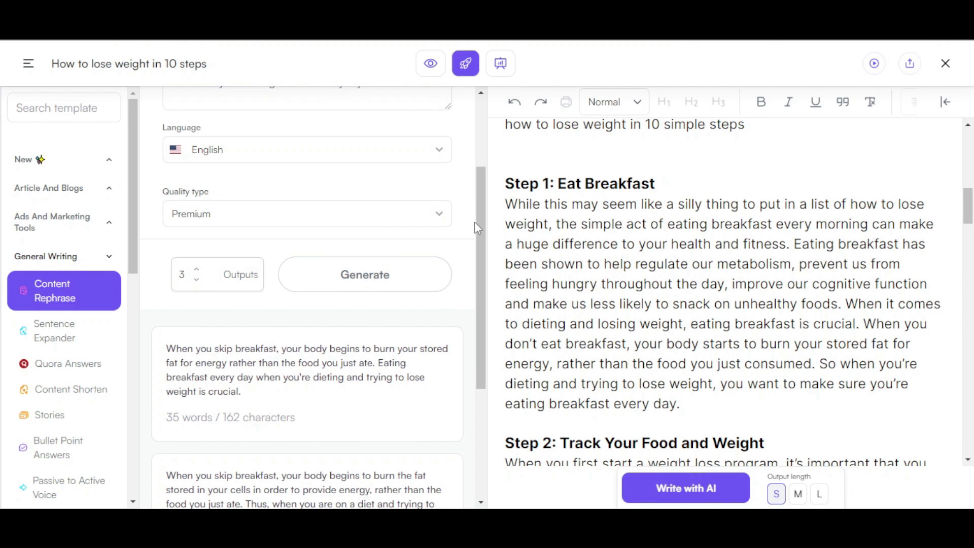
pyautogui.moveTo(477, 228); pyautogui.dragTo(479, 330)
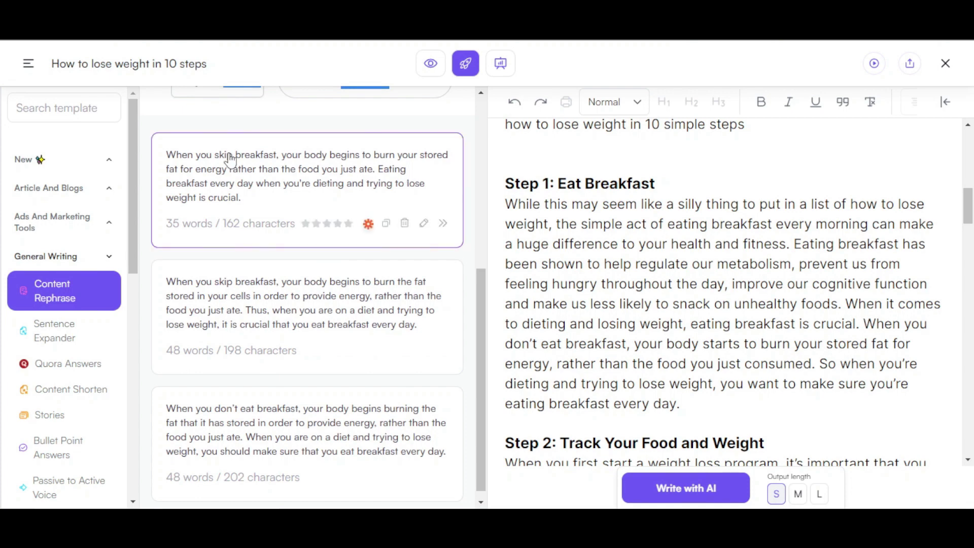
# Copy the first rephrased version, then open Paraphrase/Expand/Shorten shortcuts for the breakfast passage
pyautogui.click(387, 224)
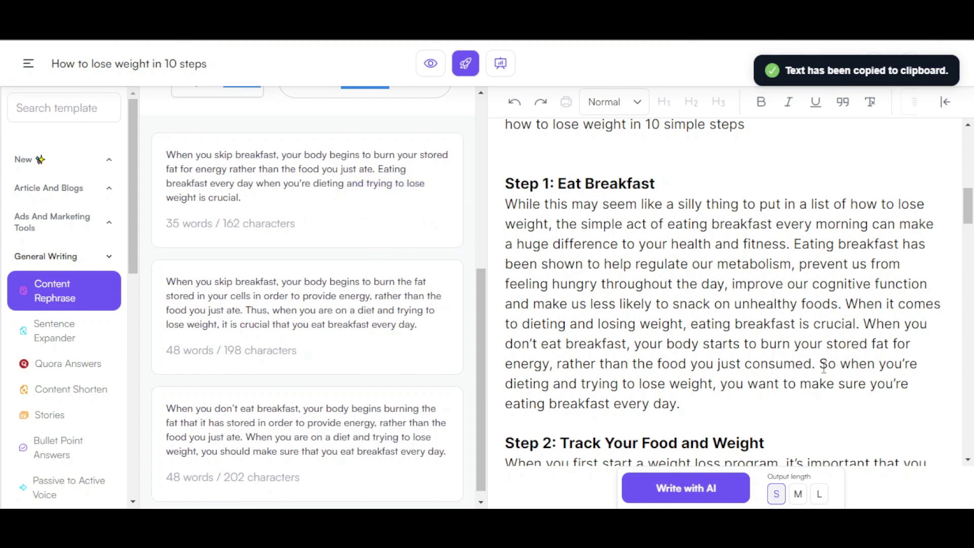
pyautogui.moveTo(864, 324); pyautogui.dragTo(920, 408)
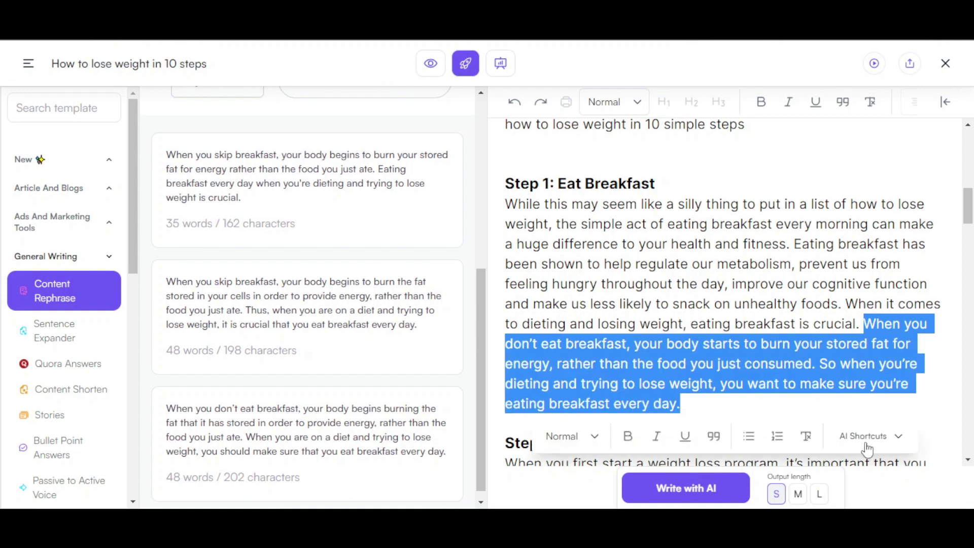
pyautogui.click(867, 450)
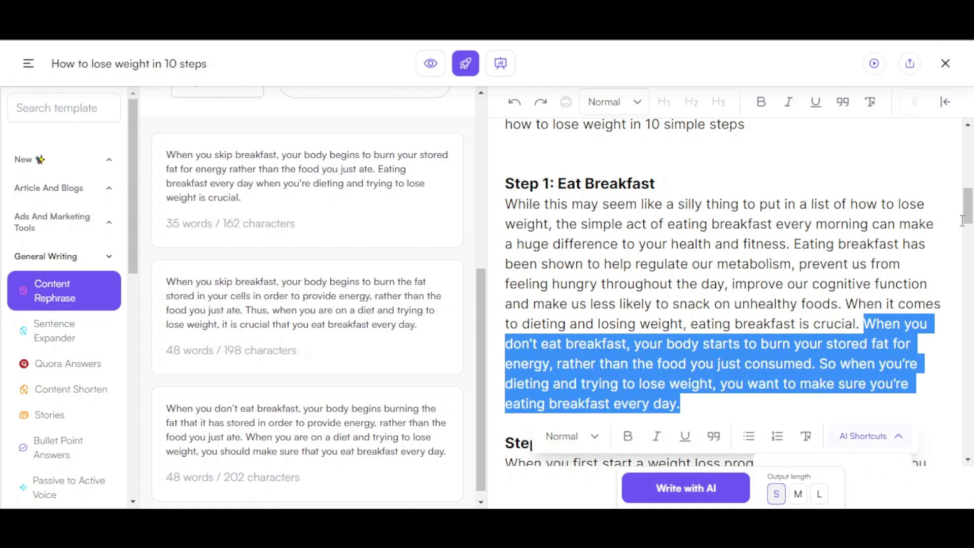
pyautogui.scroll(-4, 963, 221)
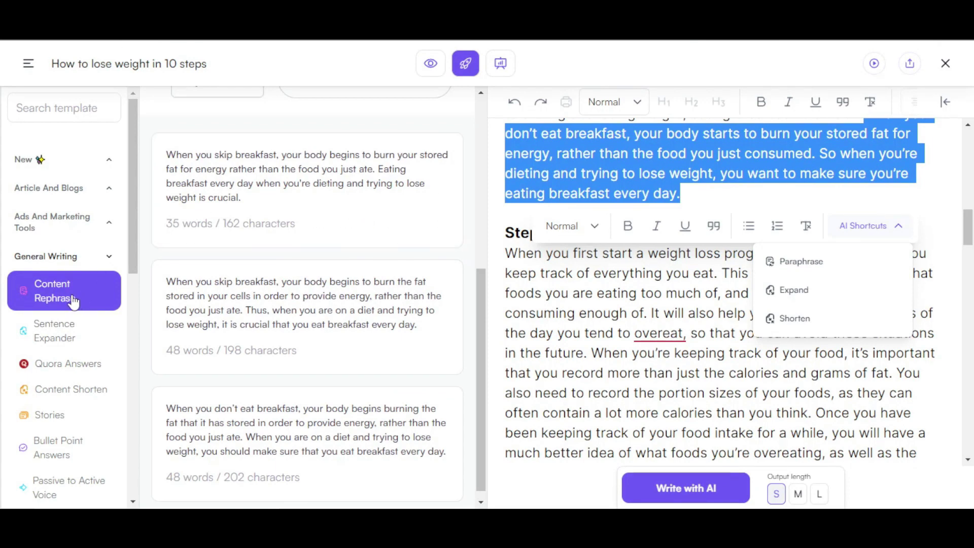
pyautogui.moveTo(132, 168); pyautogui.dragTo(132, 260)
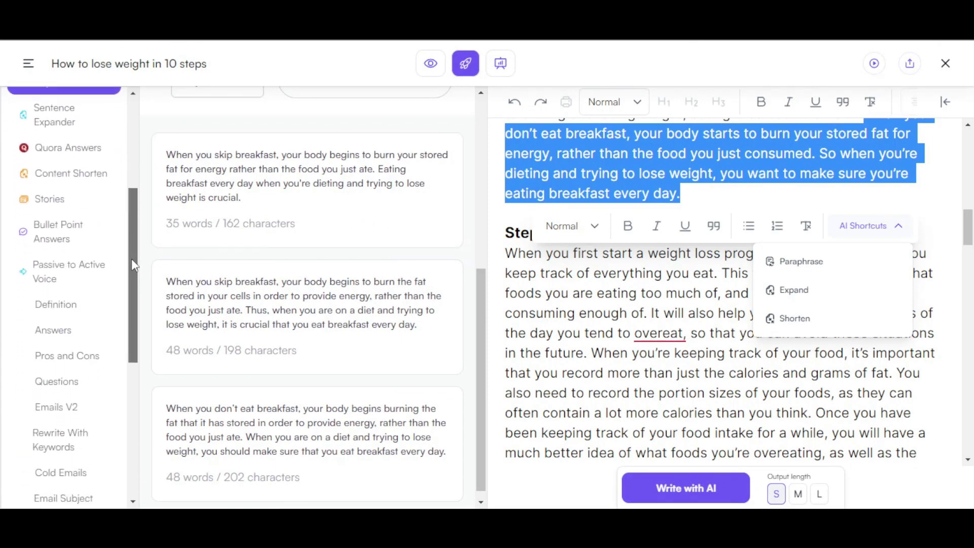
# Switch to the Content Shorten template
pyautogui.click(73, 168)
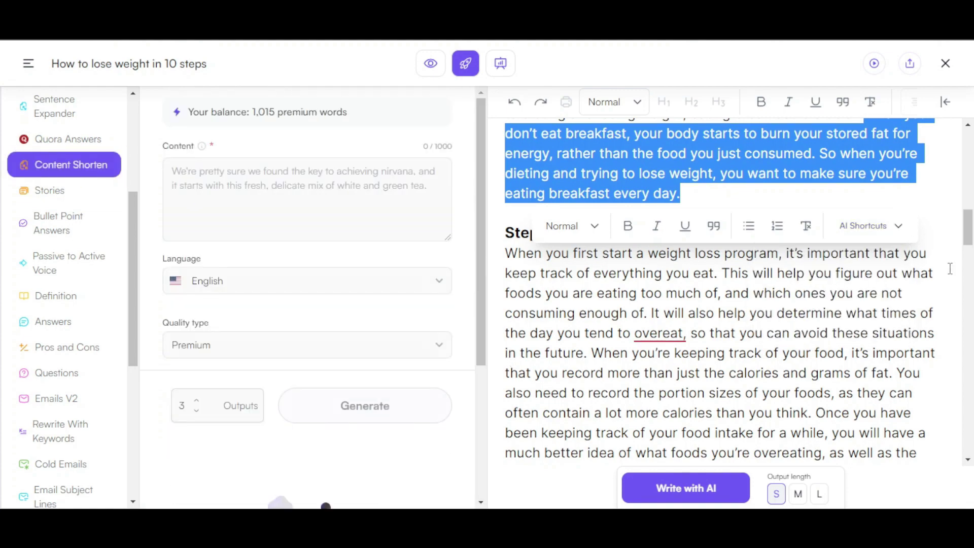
pyautogui.moveTo(967, 226); pyautogui.dragTo(969, 339)
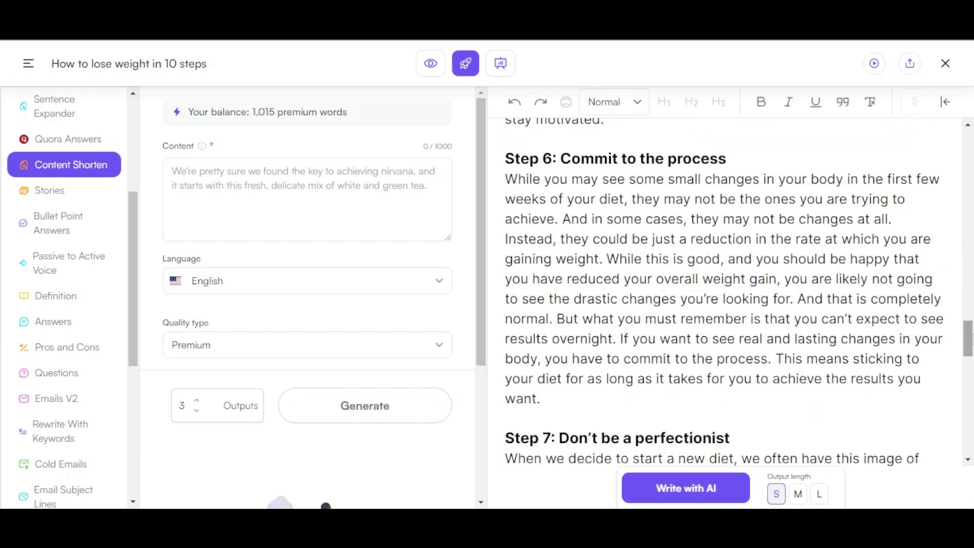
pyautogui.scroll(-5, 720, 289)
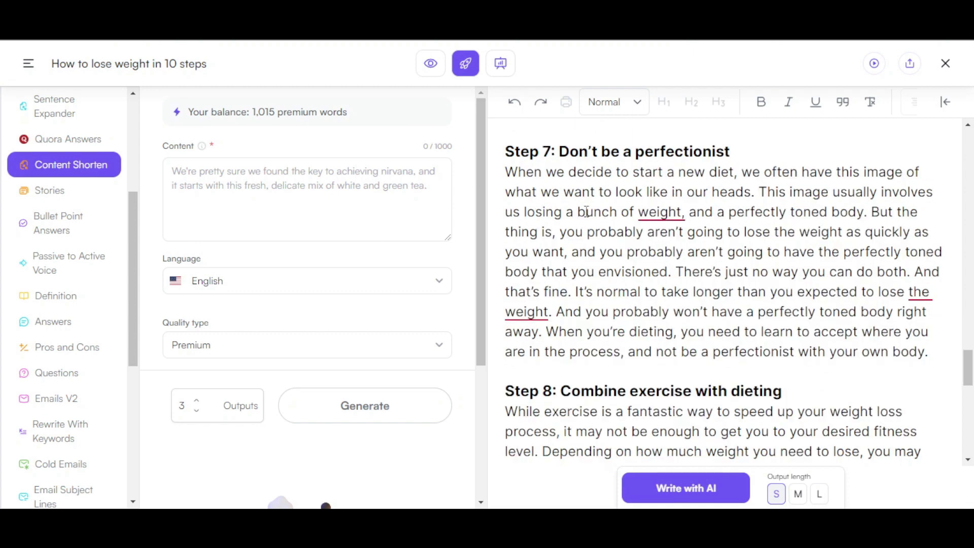
# Cut Step 7's opening perfectionism sentences into the Content input (360/1000 characters)
pyautogui.moveTo(506, 171); pyautogui.dragTo(675, 272)
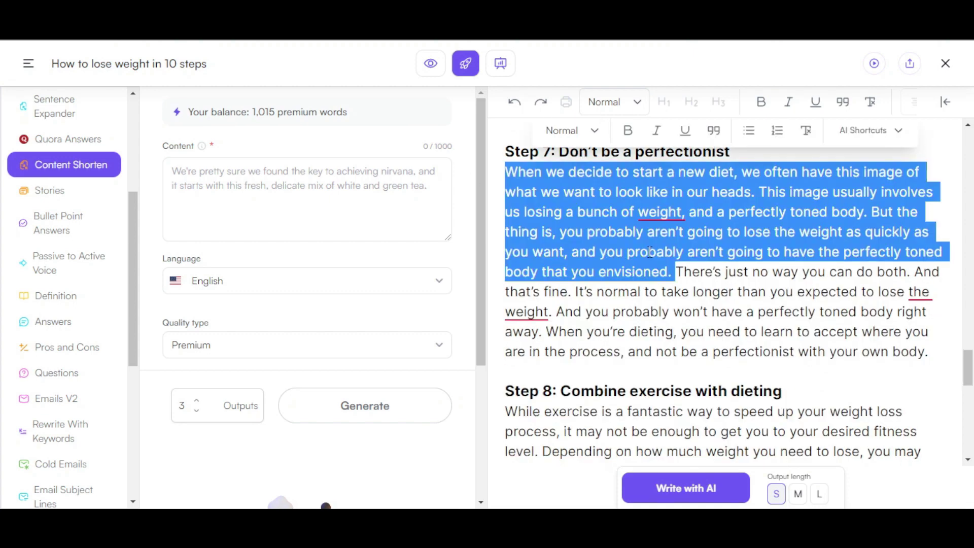
pyautogui.rightClick(592, 236)
pyautogui.click(457, 263)
pyautogui.rightClick(278, 176)
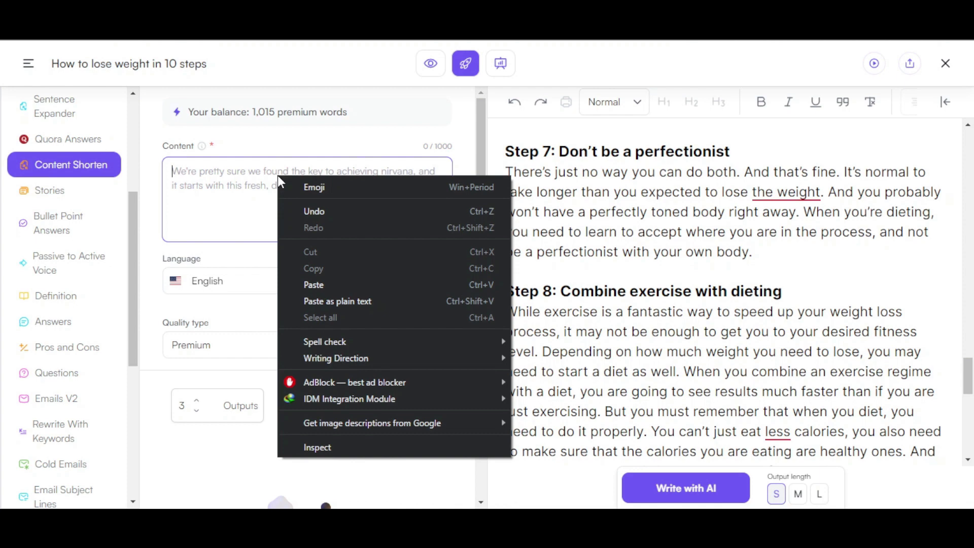
pyautogui.click(348, 284)
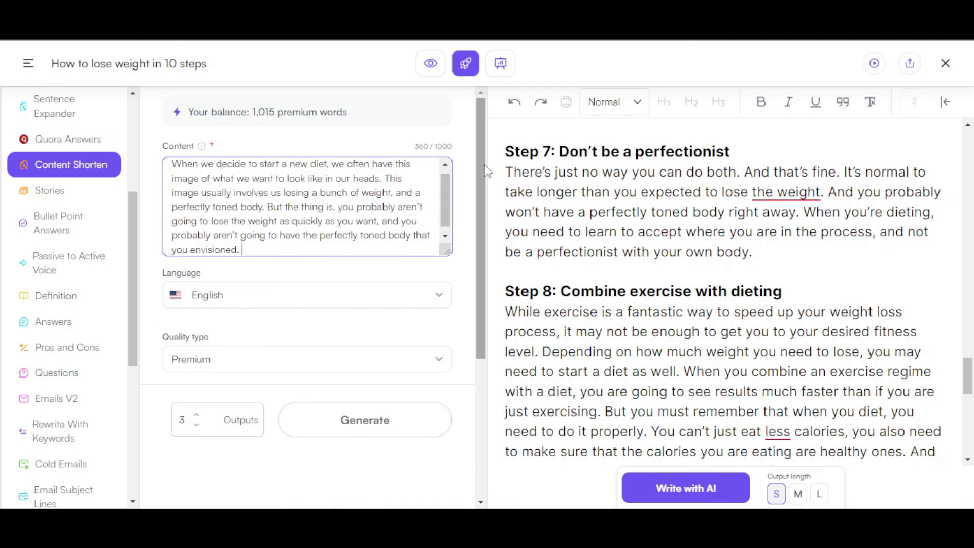
pyautogui.scroll(-2, 487, 201)
pyautogui.moveTo(486, 201); pyautogui.dragTo(488, 257)
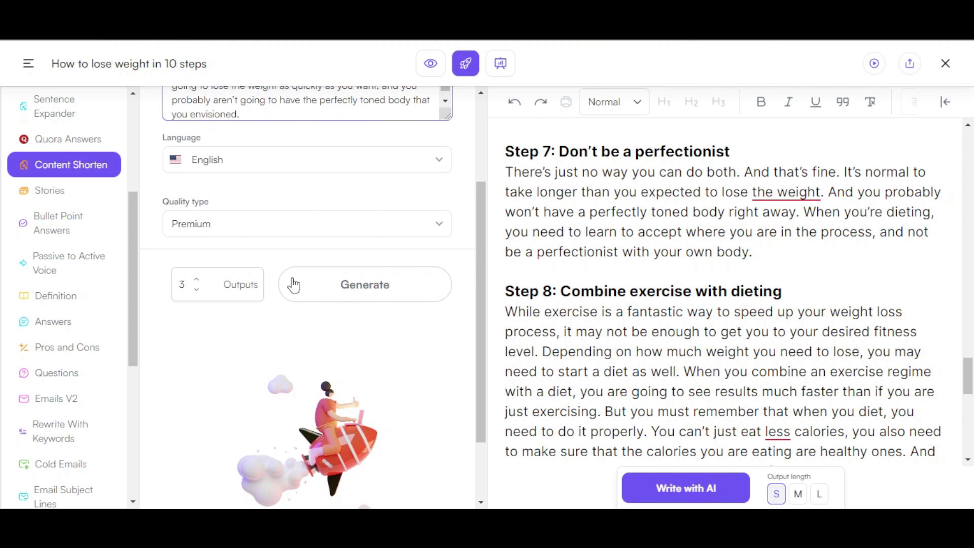
# Generate three shortened versions of the Step 7 passage, 27 to 46 words
pyautogui.click(380, 305)
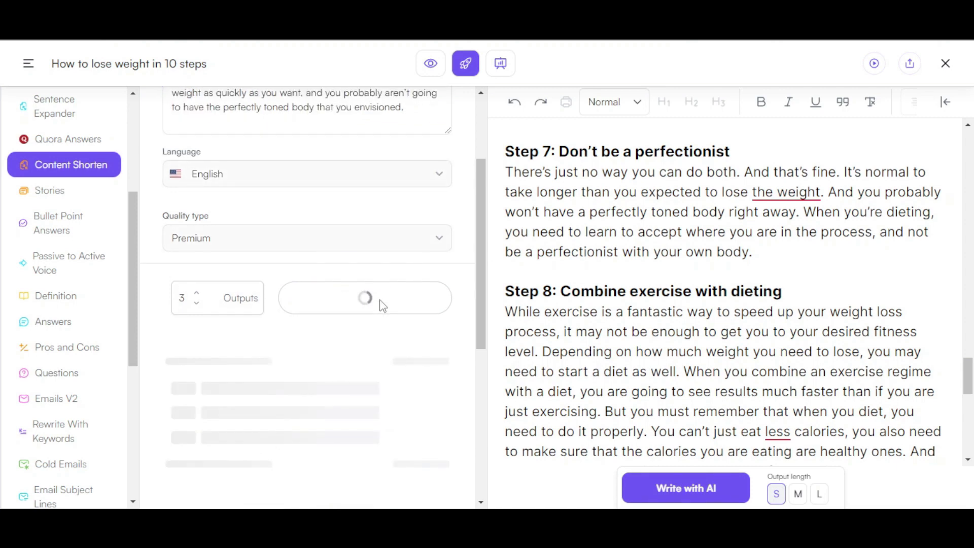
pyautogui.scroll(-3, 479, 306)
pyautogui.moveTo(477, 303); pyautogui.dragTo(477, 364)
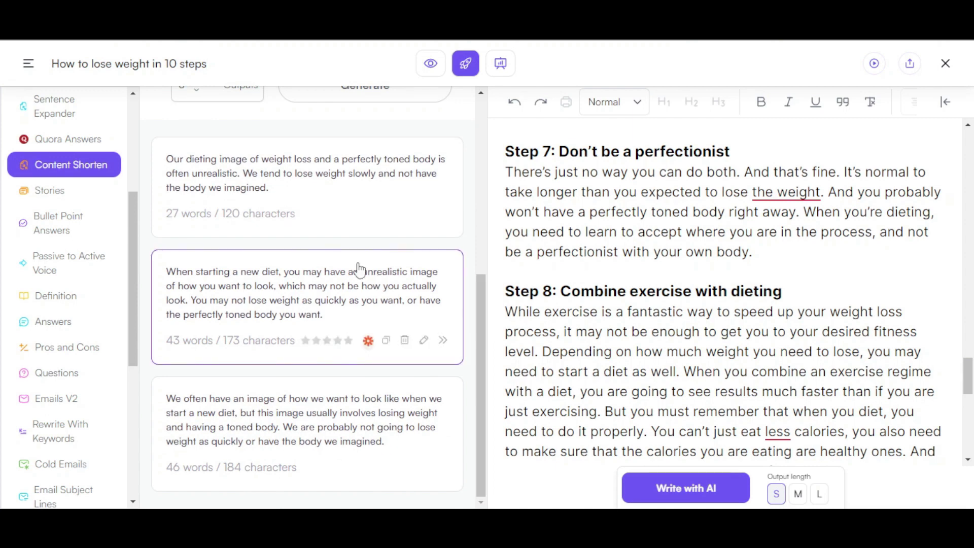
pyautogui.moveTo(306, 188)
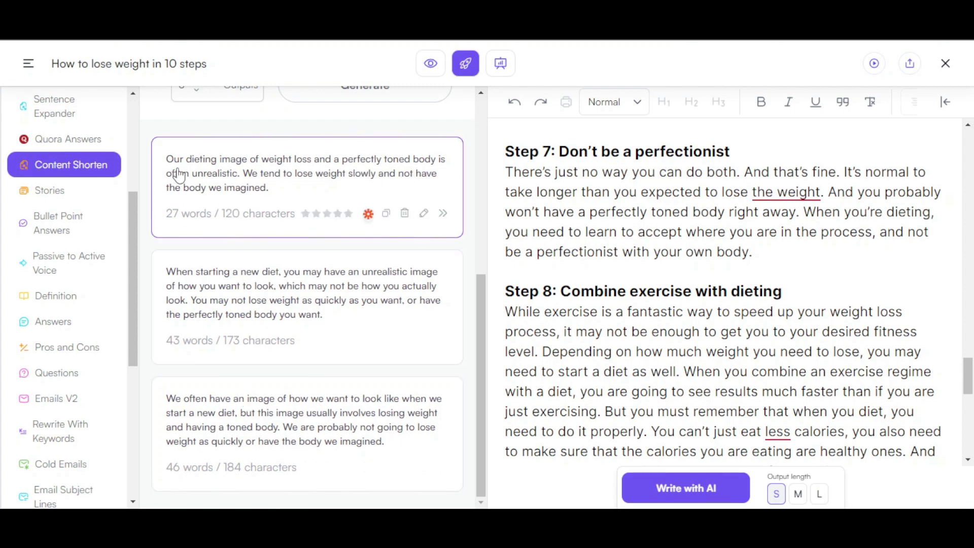
# Paste the first shortened version back at the start of Step 7
pyautogui.click(386, 213)
pyautogui.rightClick(506, 173)
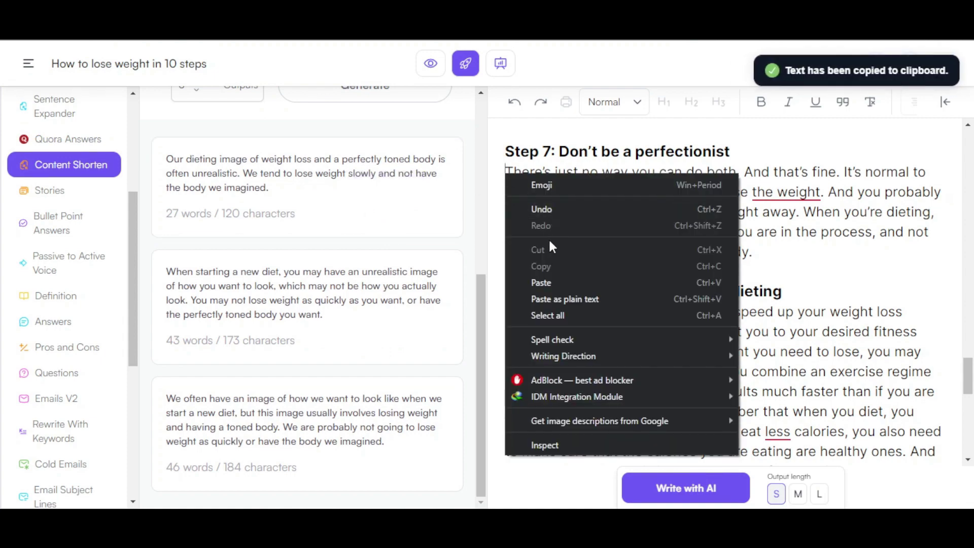
pyautogui.click(543, 282)
pyautogui.moveTo(968, 147); pyautogui.dragTo(968, 298)
pyautogui.moveTo(307, 297)
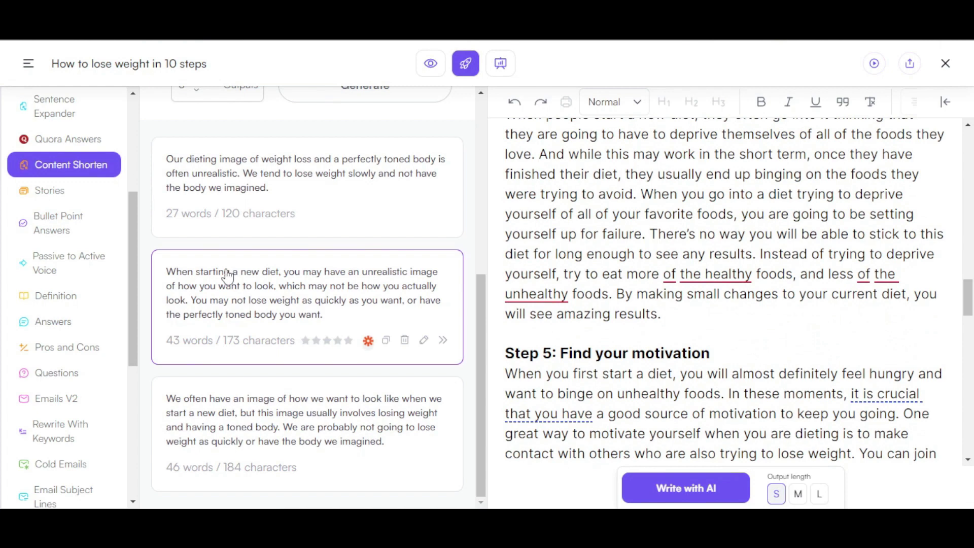
pyautogui.moveTo(132, 192)
pyautogui.mouseDown()
pyautogui.moveTo(129, 129)
pyautogui.moveTo(136, 377)
pyautogui.moveTo(155, 109)
pyautogui.mouseUp()
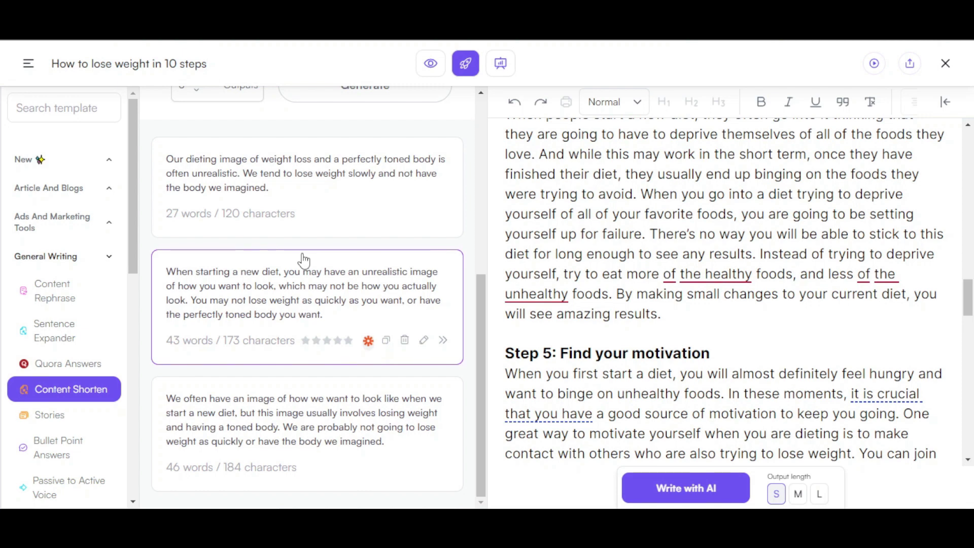
# Return from SurferSEO to Sonic mode and view the article in Focus mode beside Short-length, 0.6-creativity settings
pyautogui.click(504, 68)
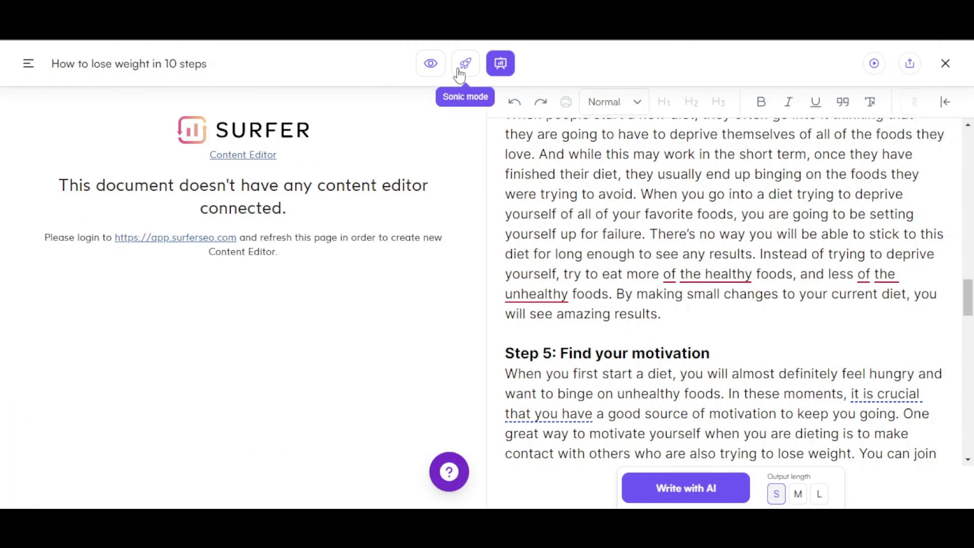
pyautogui.click(463, 69)
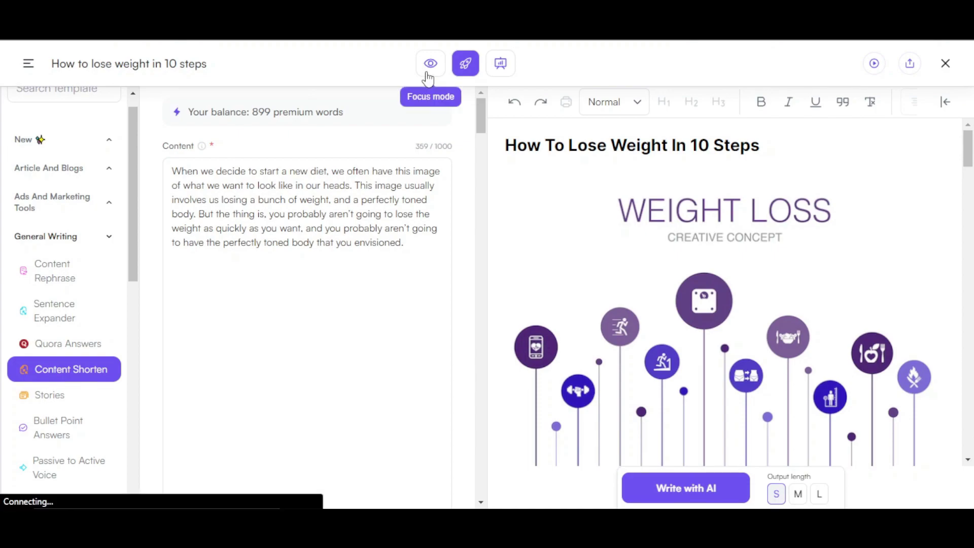
pyautogui.click(428, 76)
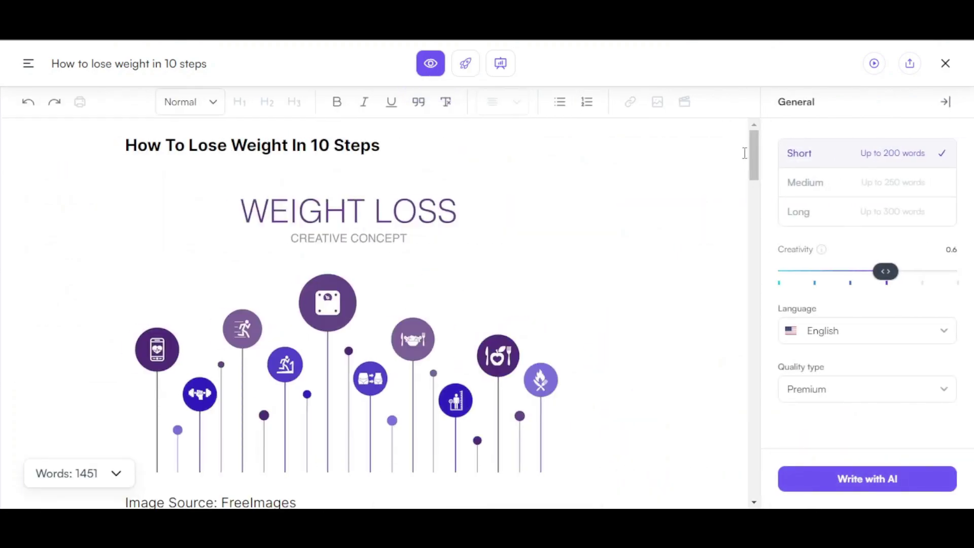
pyautogui.moveTo(756, 152)
pyautogui.mouseDown()
pyautogui.moveTo(761, 316)
pyautogui.moveTo(762, 136)
pyautogui.mouseUp()
pyautogui.scroll(-5, 609, 152)
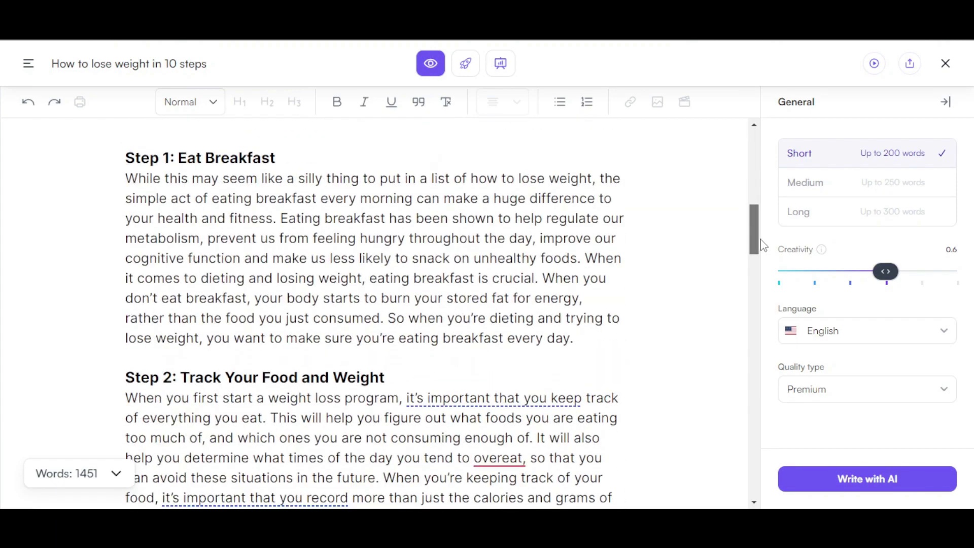
pyautogui.scroll(5, 532, 127)
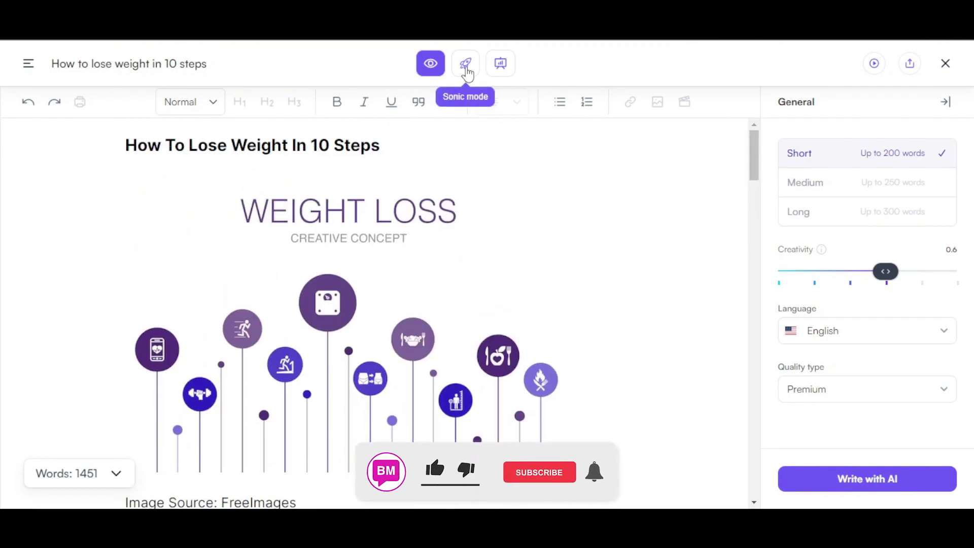